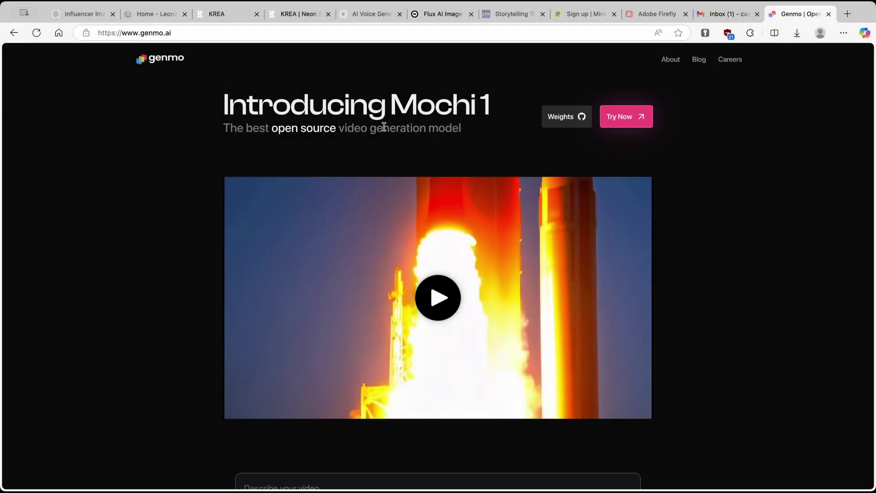
Examine the Mochi 1 landing page's sections on motion quality, prompt adherence and crossing the uncanny valley.
click(437, 145)
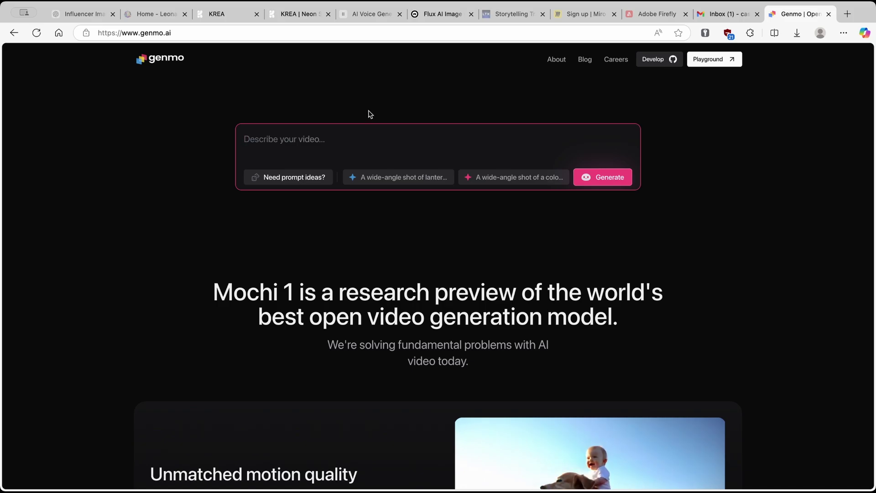
scroll(371, 120, down, 4)
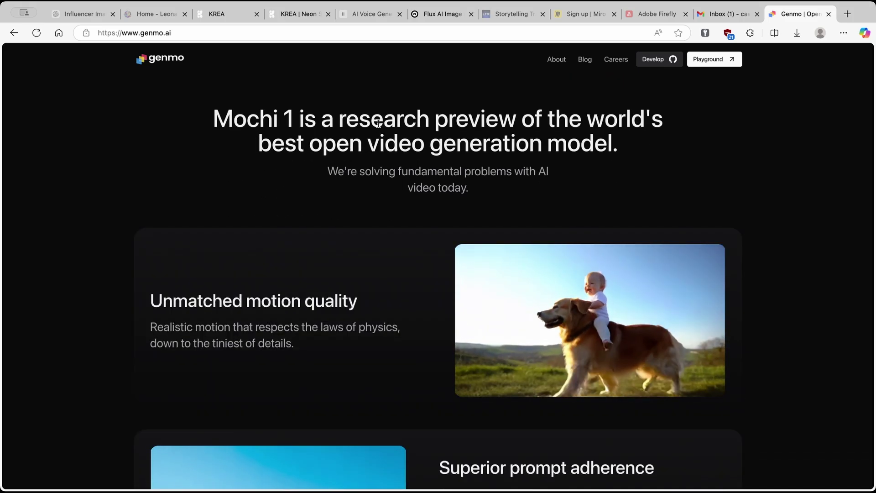
scroll(327, 162, down, 2)
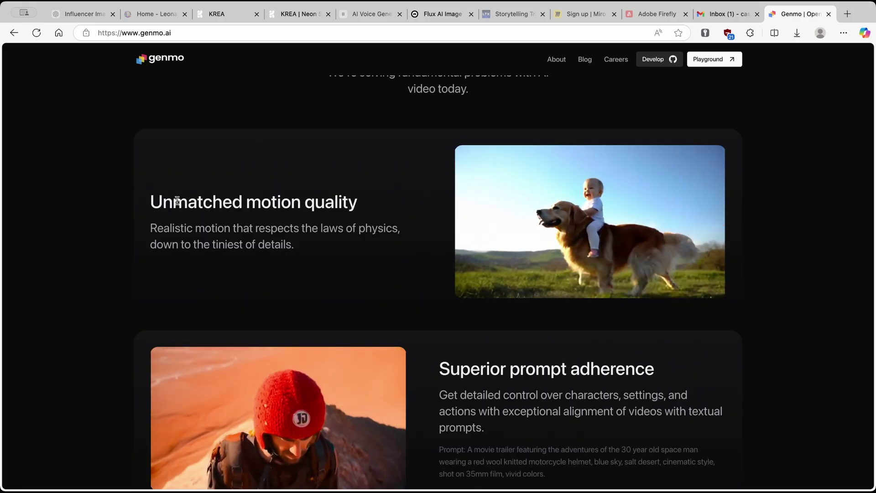
drag(151, 202, 372, 205)
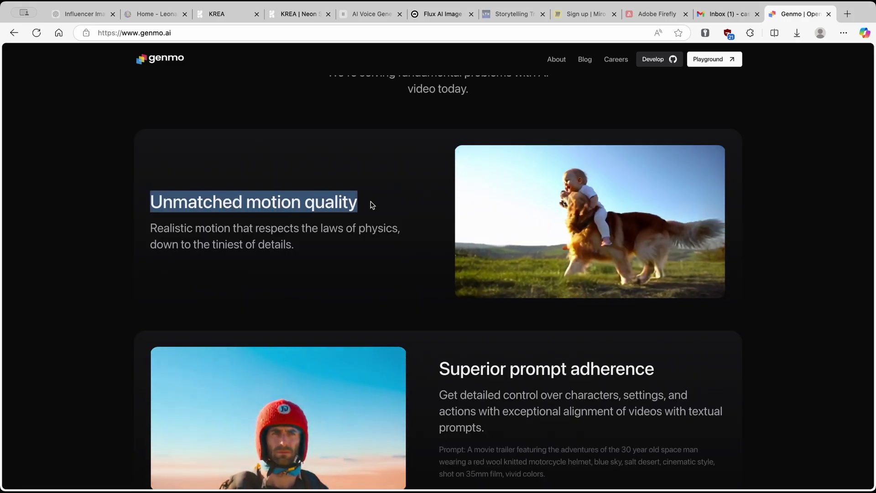
scroll(371, 204, down, 3)
drag(439, 205, 655, 204)
scroll(401, 234, down, 3)
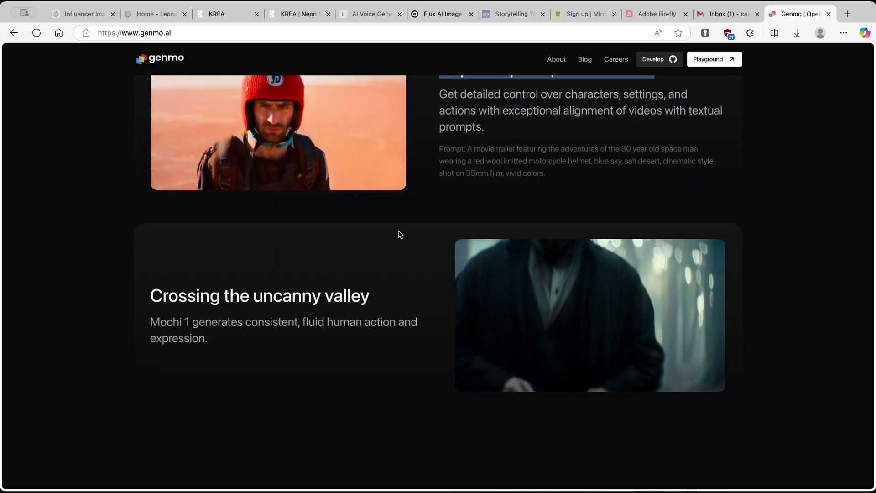
scroll(401, 235, down, 2)
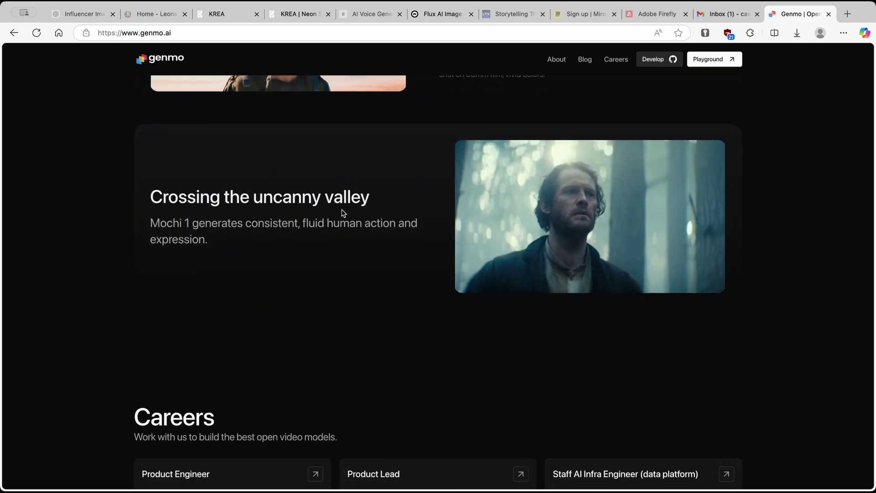
mouse_move(572, 223)
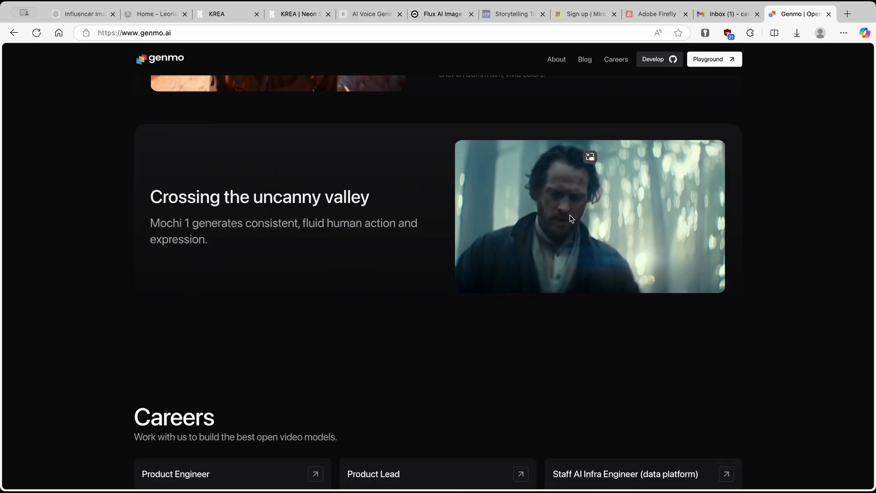
Look over the careers listings and footer links of the landing page, returning to the Mochi 1 introduction.
scroll(461, 247, down, 4)
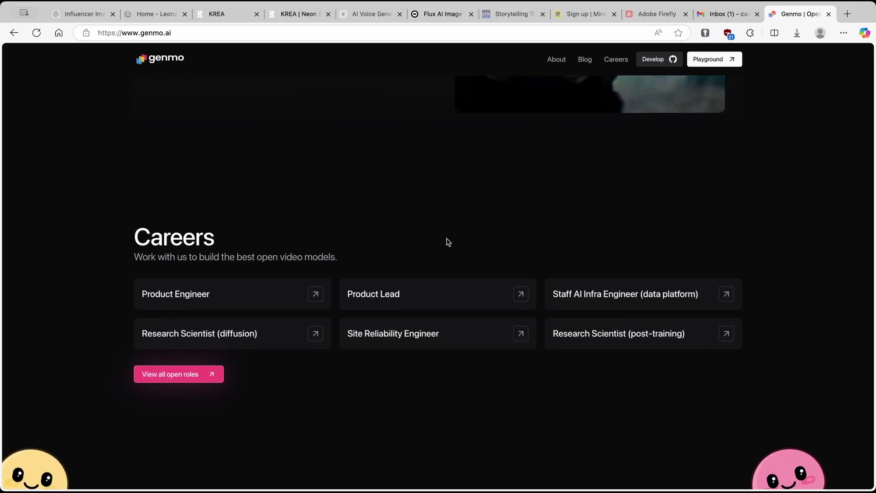
scroll(454, 244, down, 4)
scroll(372, 237, up, 1)
drag(139, 126, 283, 126)
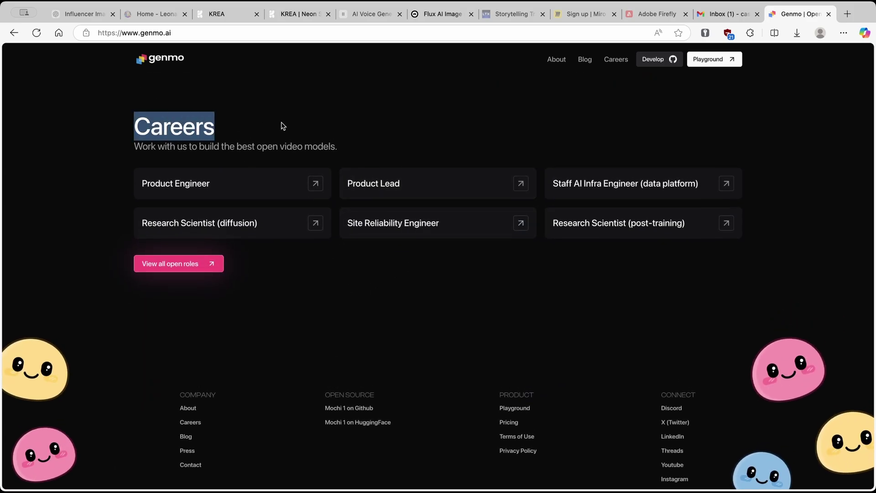
scroll(446, 289, down, 1)
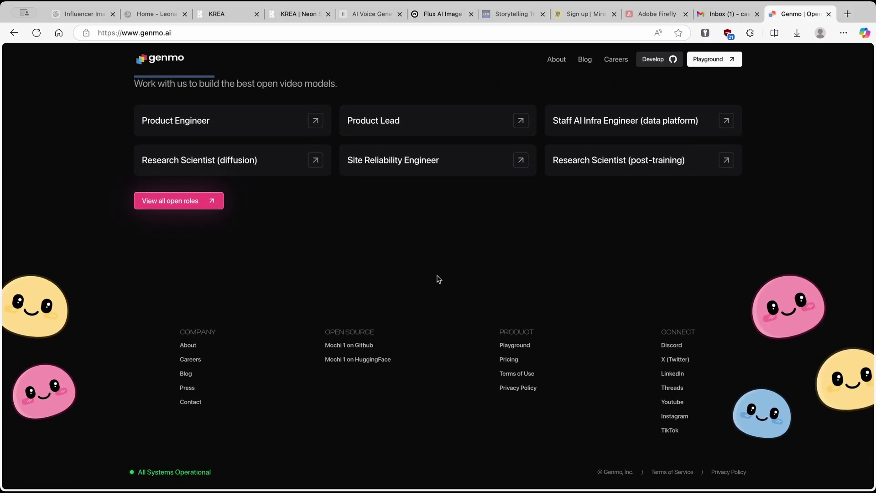
scroll(438, 279, up, 15)
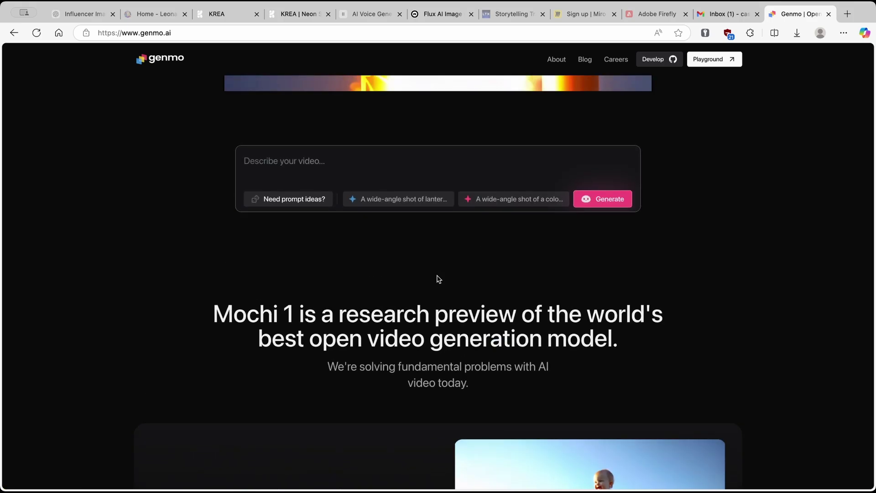
scroll(445, 269, up, 1)
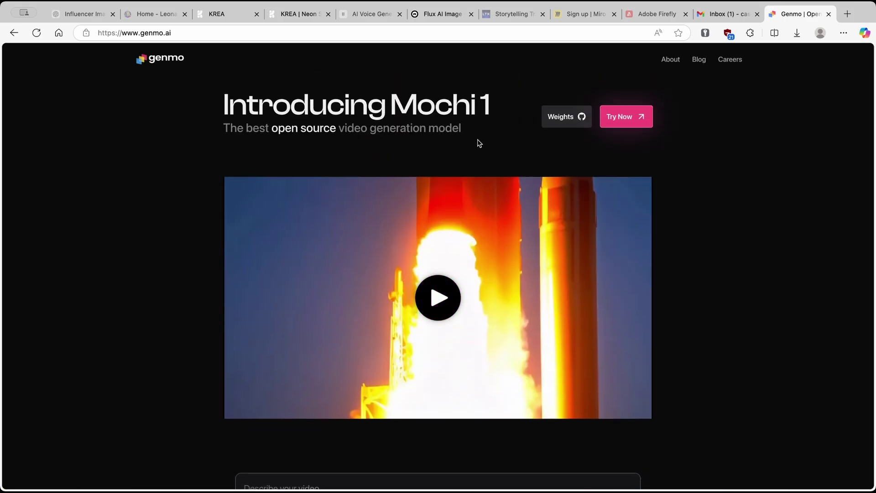
Open the Mochi 1 Playground and check the account's plan details.
click(389, 34)
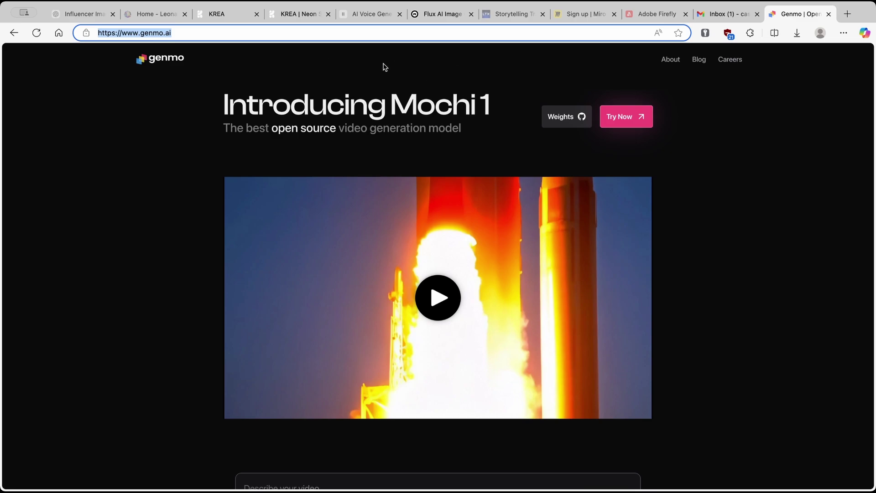
key(Right)
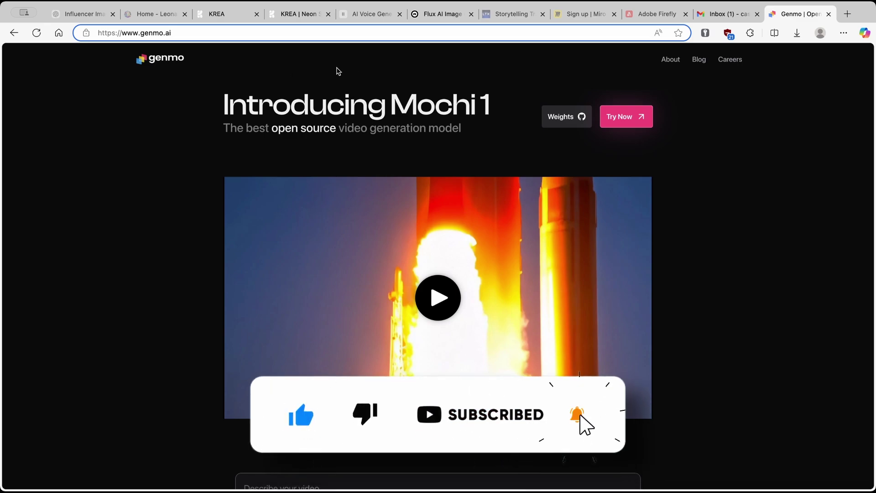
click(622, 117)
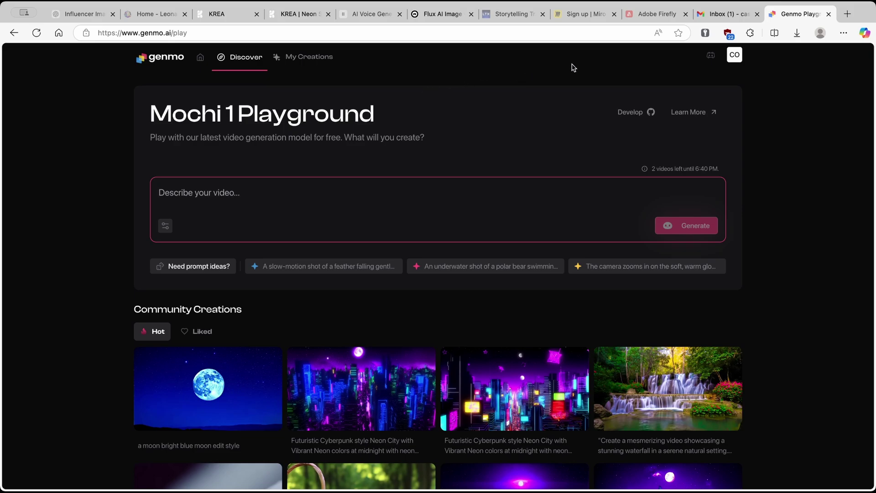
click(741, 61)
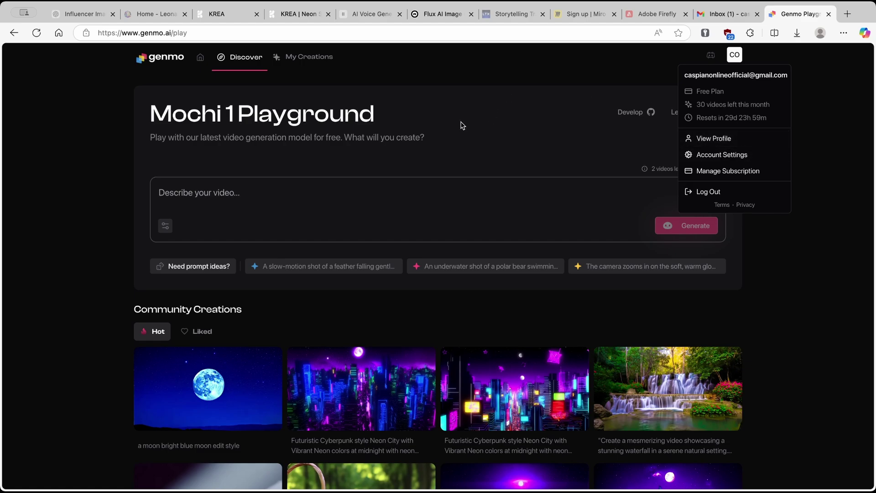
key(Escape)
Browse the community creations, viewing the waterfall video and the dancing Spiderman video enlarged.
scroll(485, 121, down, 4)
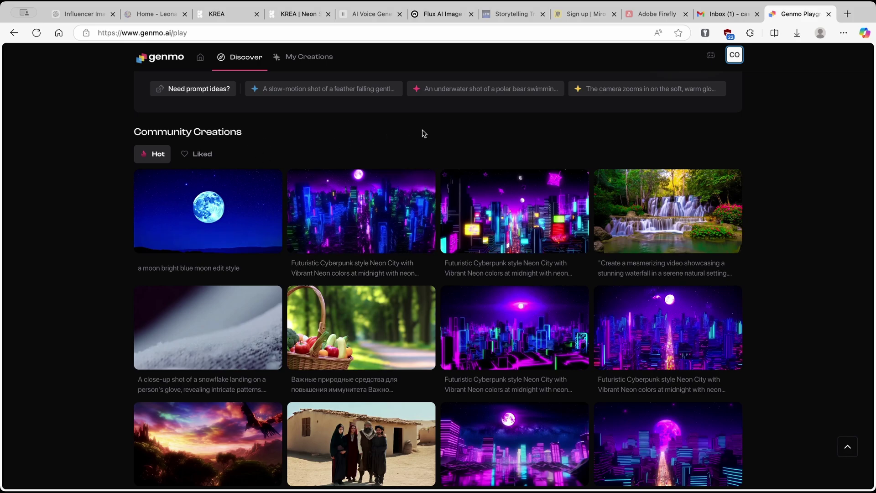
click(634, 201)
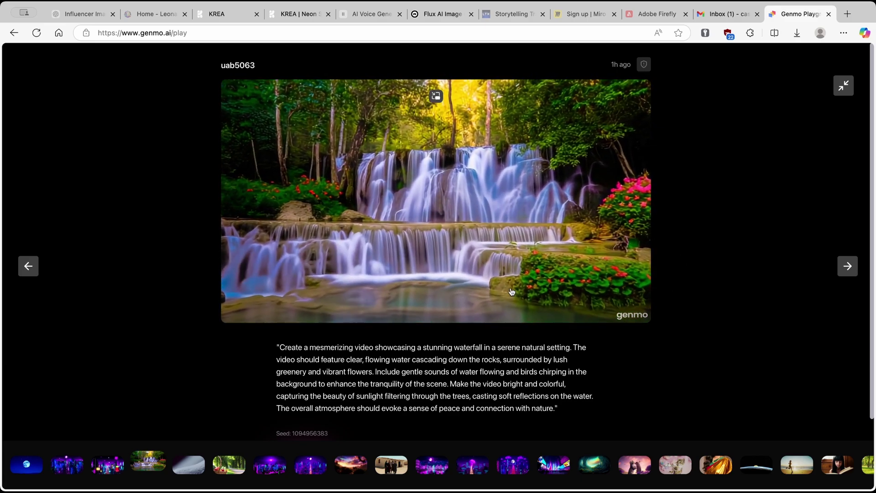
key(Escape)
scroll(424, 255, down, 15)
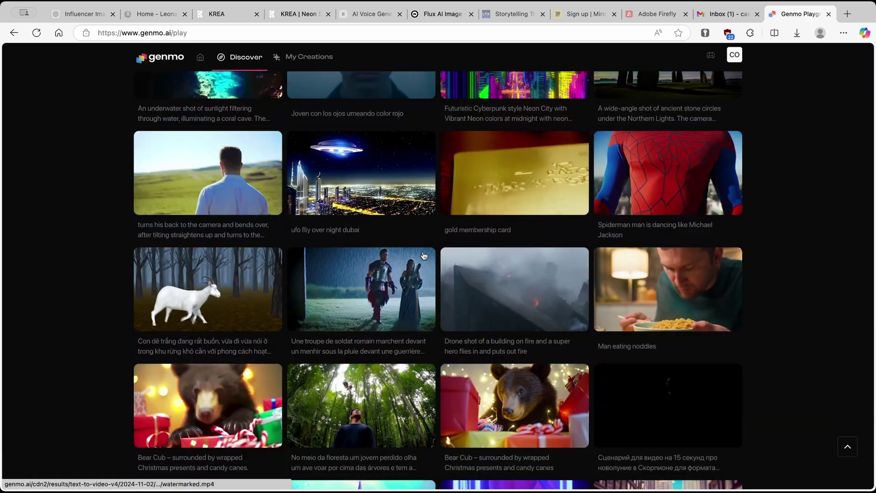
click(664, 181)
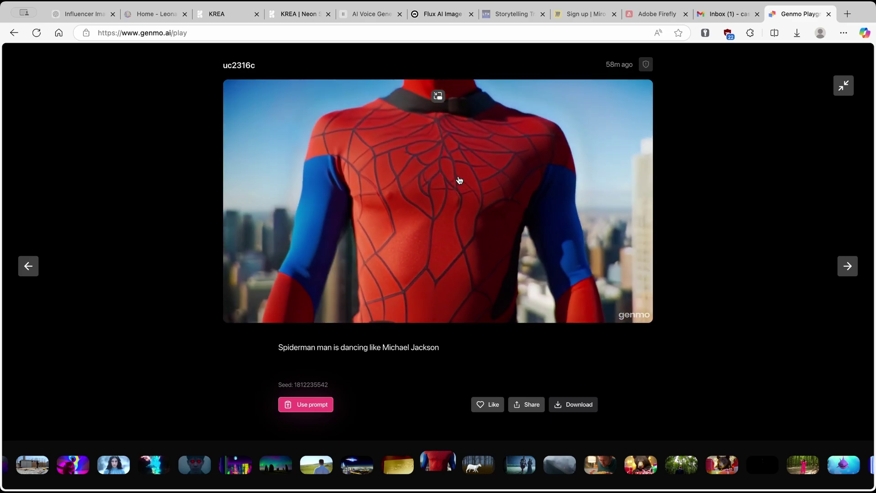
key(Escape)
scroll(441, 281, up, 4)
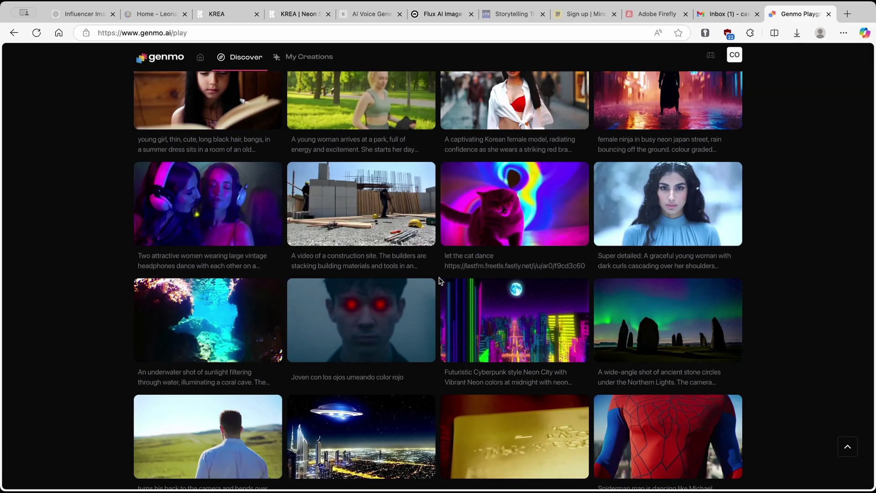
scroll(440, 281, up, 15)
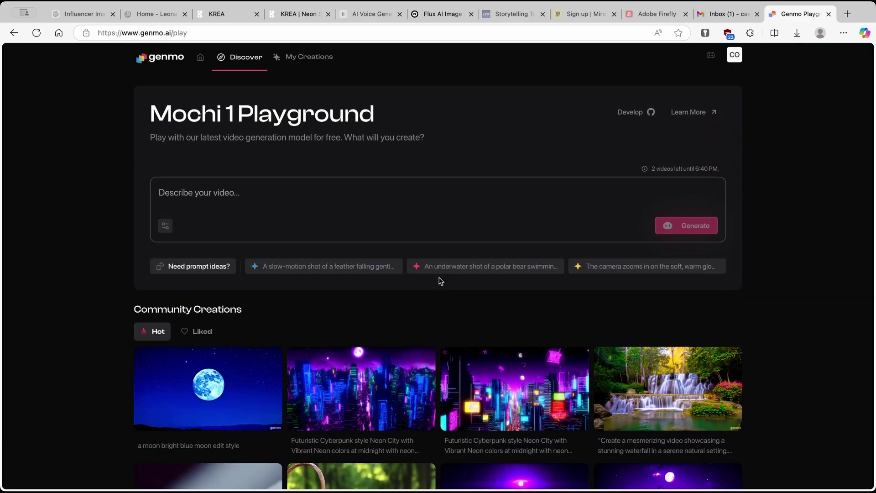
Review the daily and monthly video generation quotas.
click(355, 199)
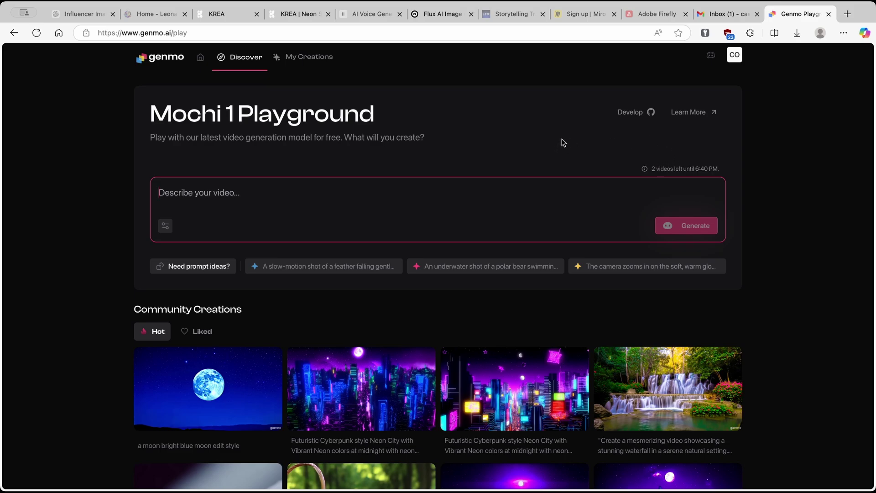
click(645, 169)
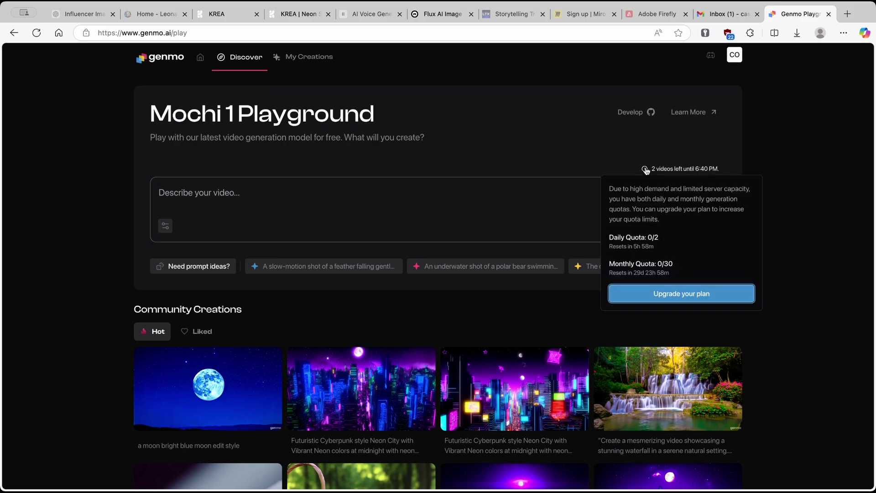
drag(611, 238, 664, 248)
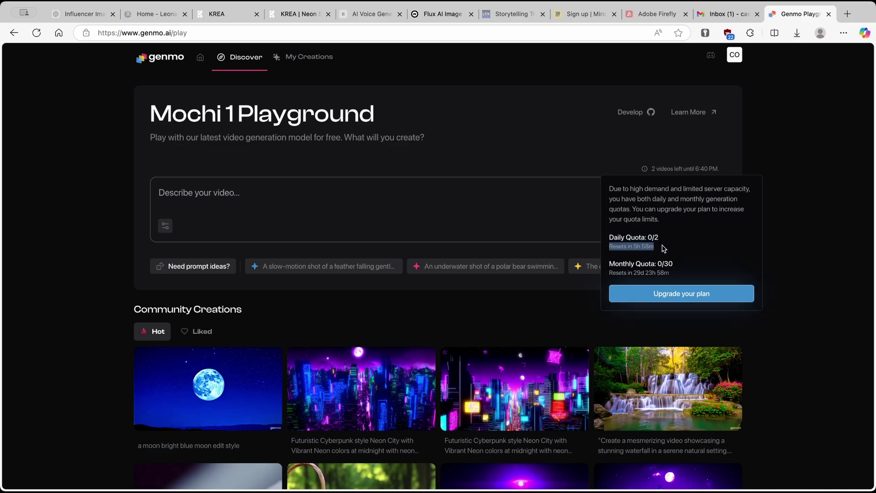
drag(615, 264, 680, 268)
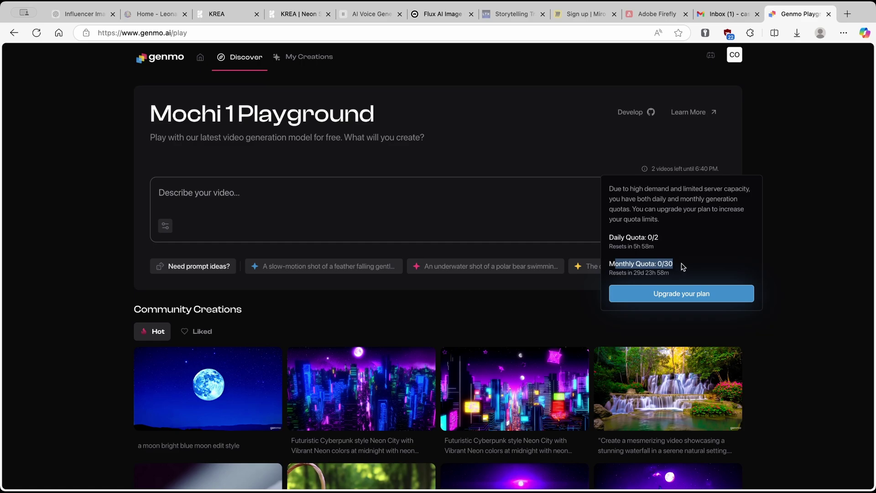
click(684, 267)
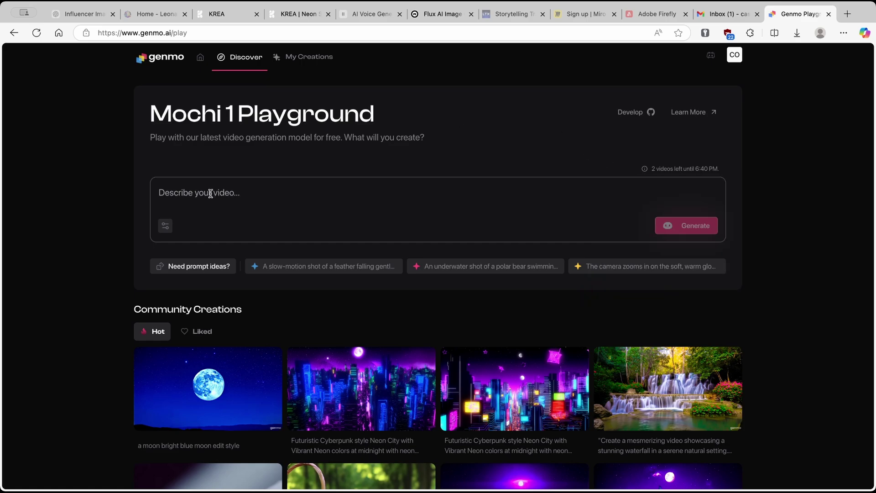
Choose Mochi as the generation model in the video settings.
click(165, 227)
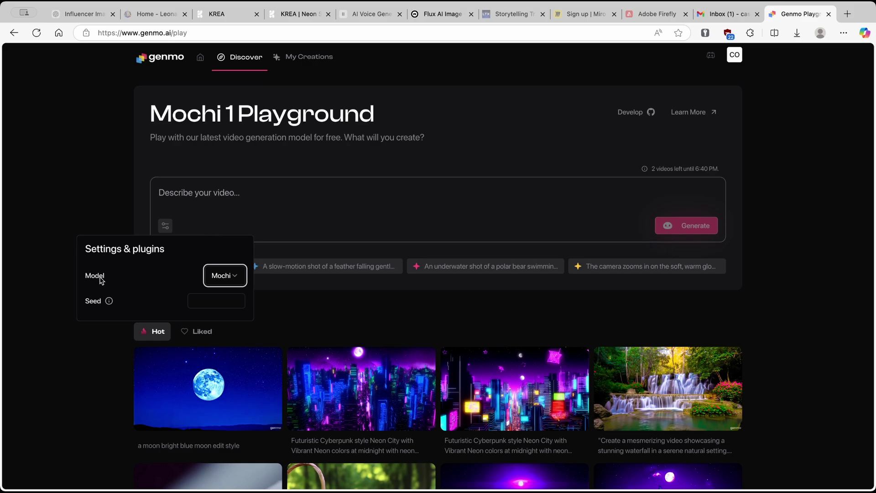
click(223, 277)
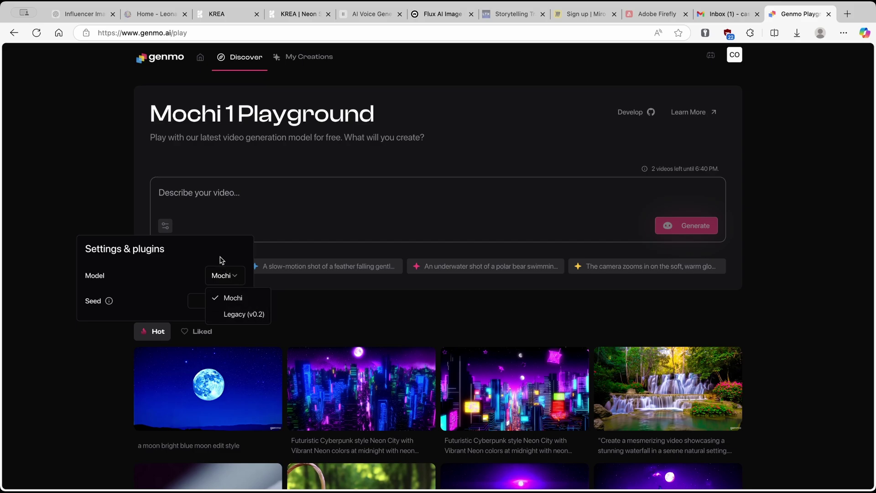
click(249, 299)
click(270, 232)
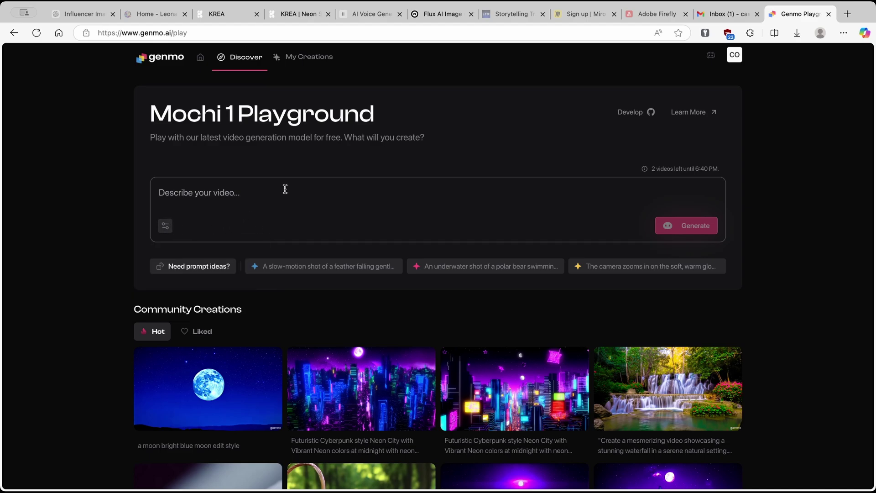
Fill the video description with a random prompt idea and select its whole text.
click(196, 269)
click(198, 270)
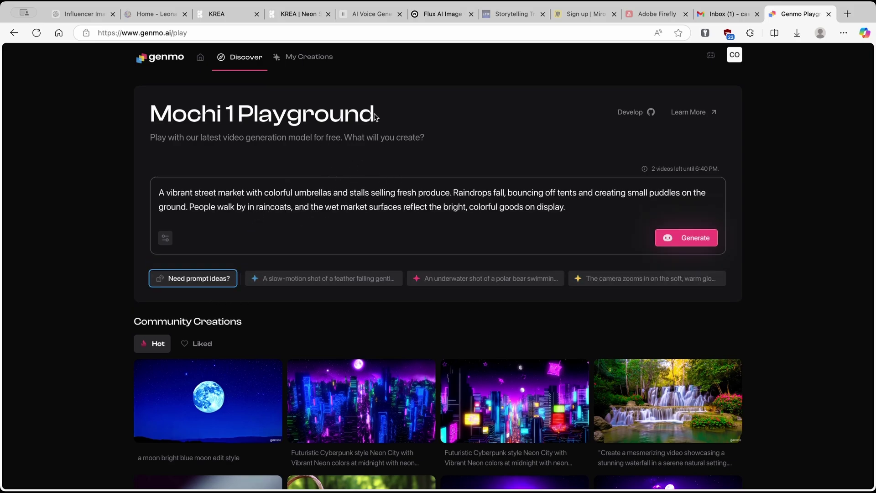
drag(566, 208, 154, 188)
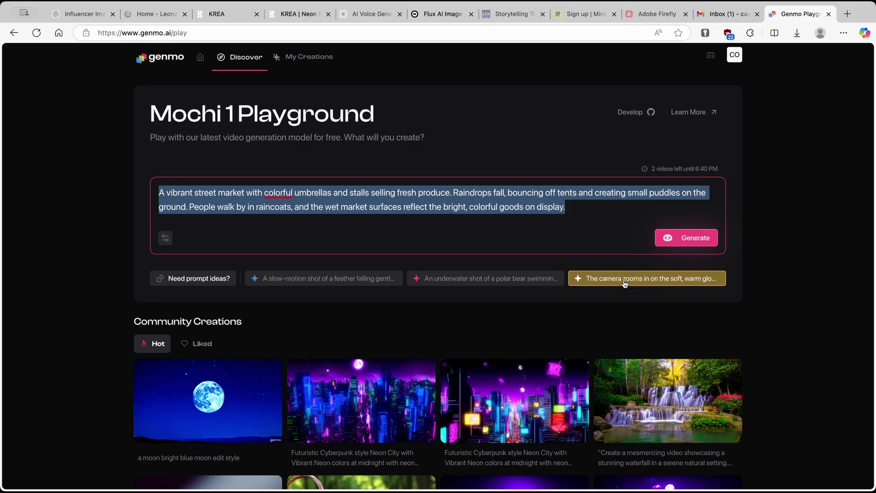
Use the suggested prompt about the camera zooming in on a single candle's warm glow and generate the video.
click(625, 282)
drag(617, 208, 171, 180)
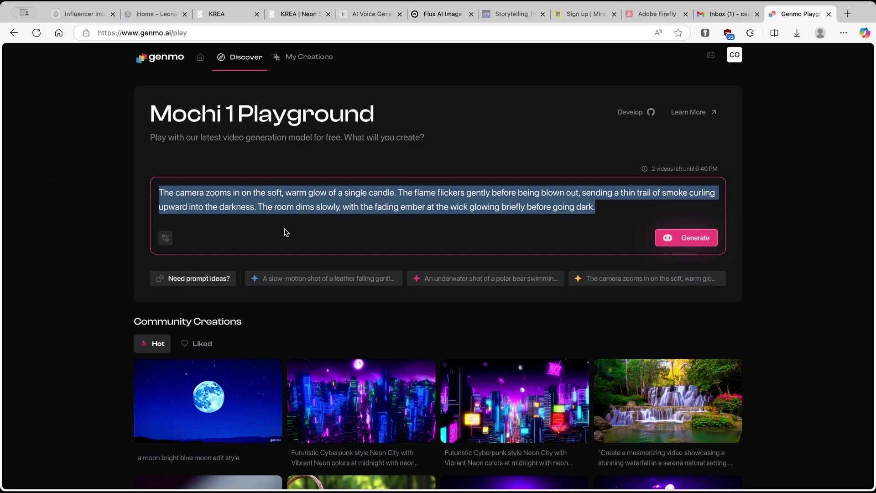
click(682, 236)
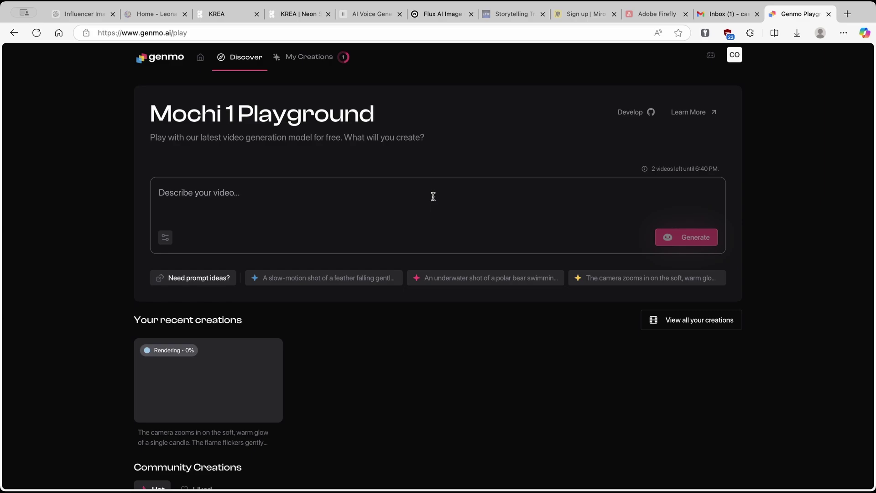
scroll(340, 211, down, 2)
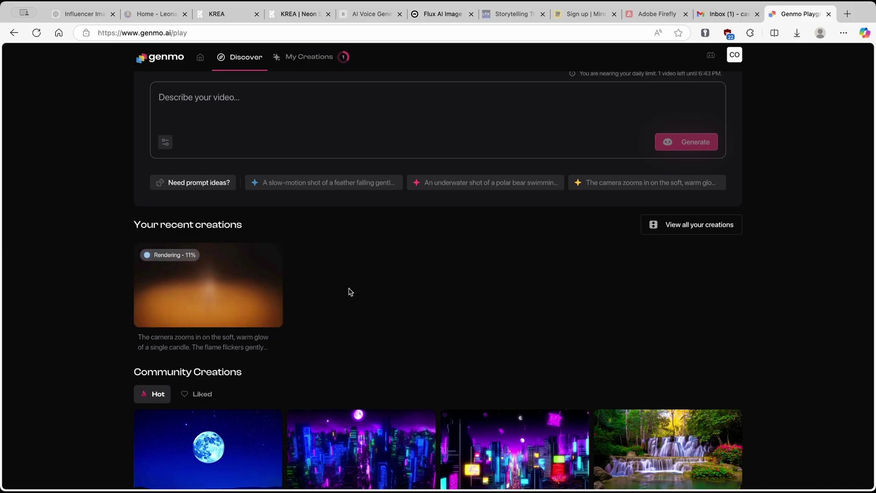
Open the rendered candle video from the recent creations and highlight its seed number.
scroll(373, 301, up, 2)
scroll(373, 301, down, 3)
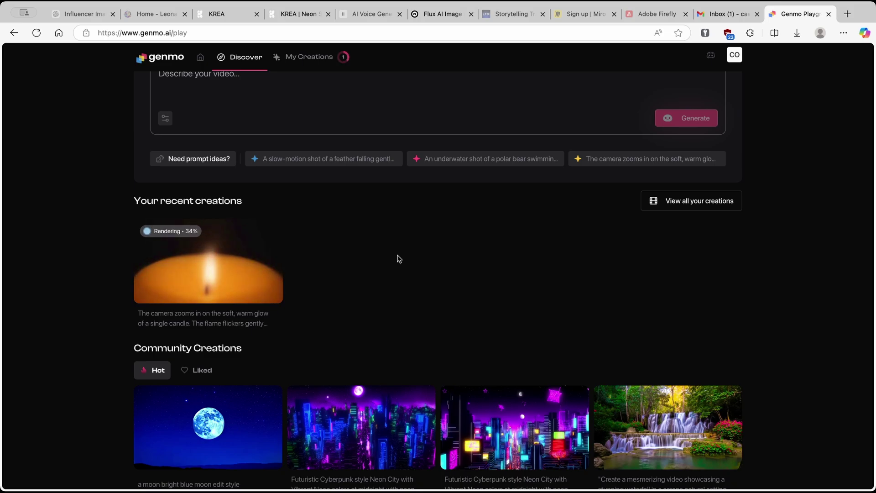
scroll(397, 256, up, 2)
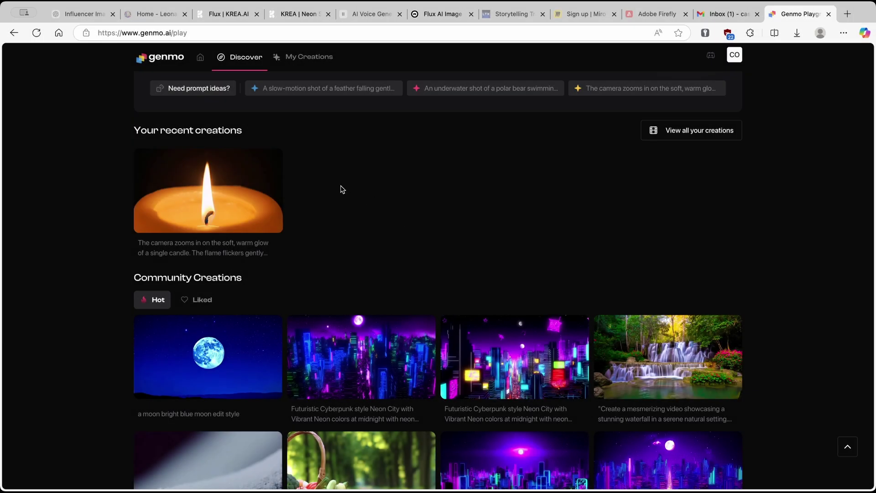
scroll(360, 192, up, 4)
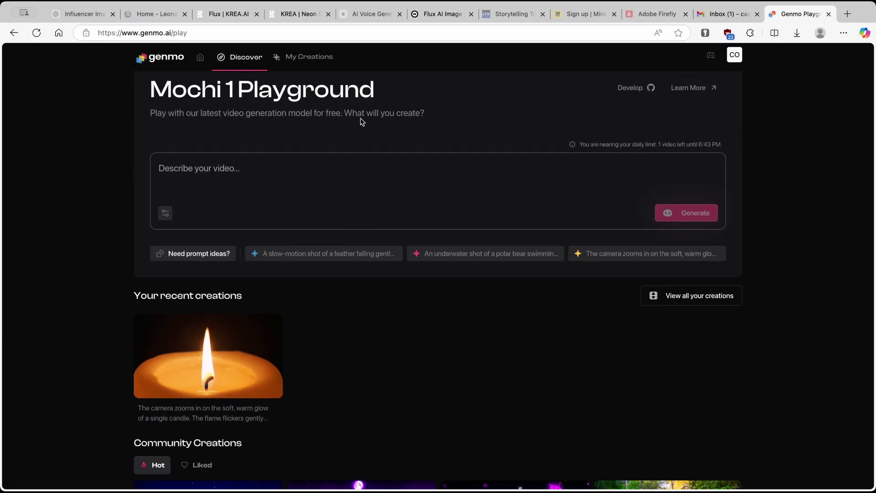
scroll(374, 183, down, 3)
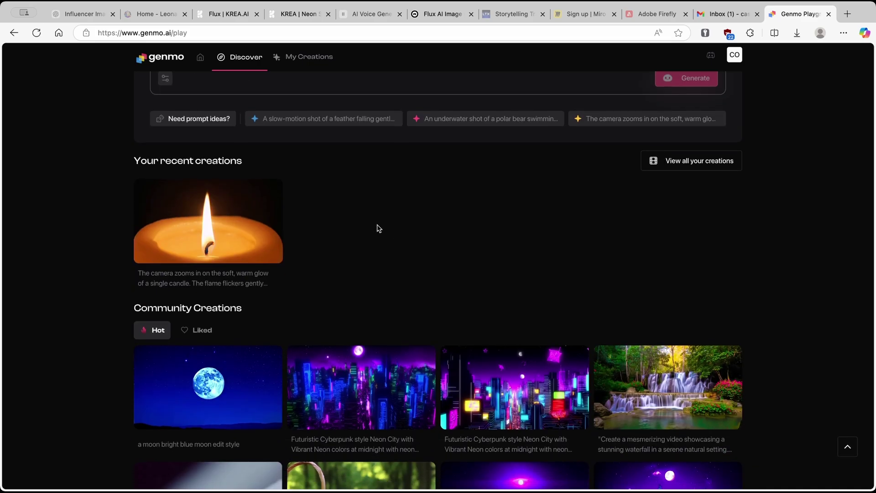
click(223, 220)
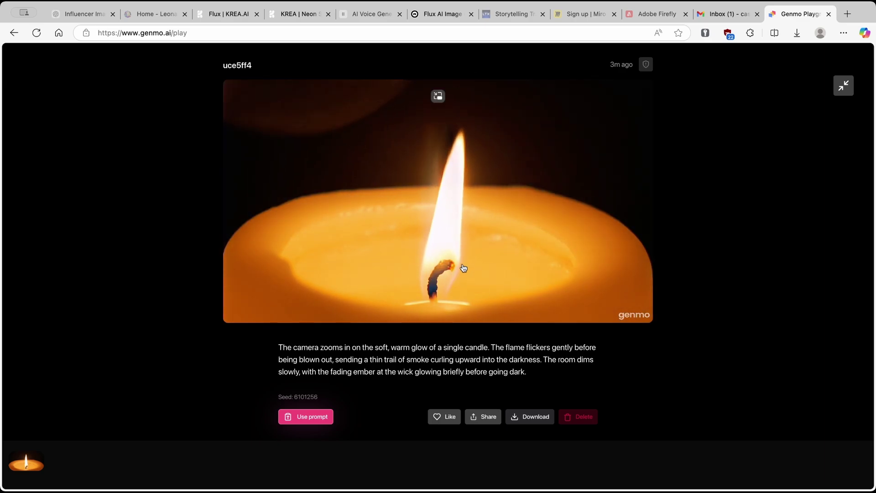
drag(293, 397, 329, 399)
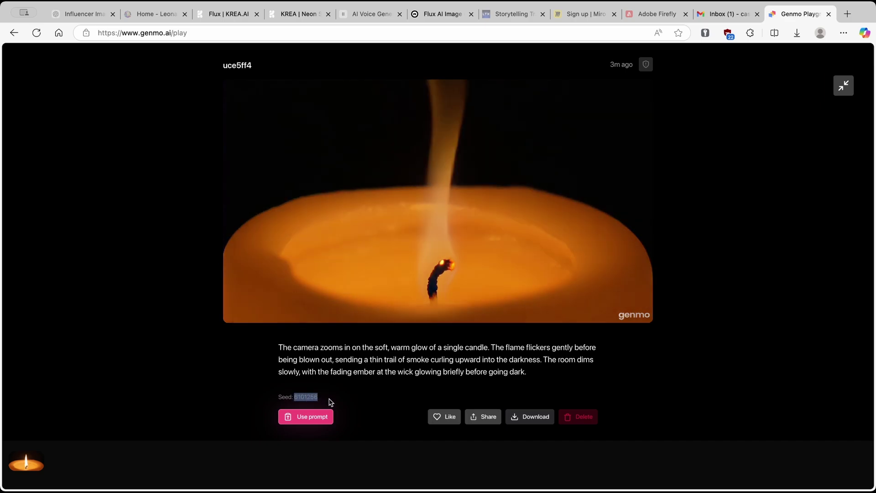
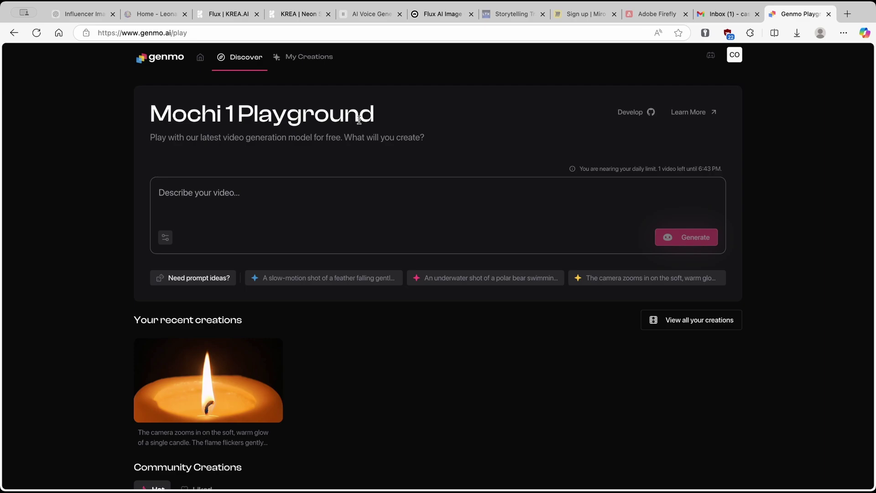
Enter "Skyline GTR R34,Tokyo,neon,body kit,fast and furious" as the video description and select the whole prompt.
click(326, 215)
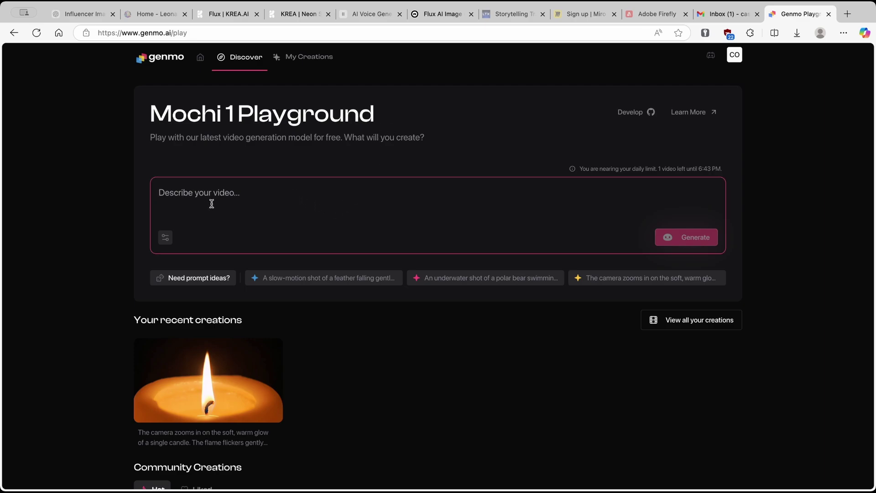
text(Skyline GTR R34,Tokyo,neon,body kit,fast and furious)
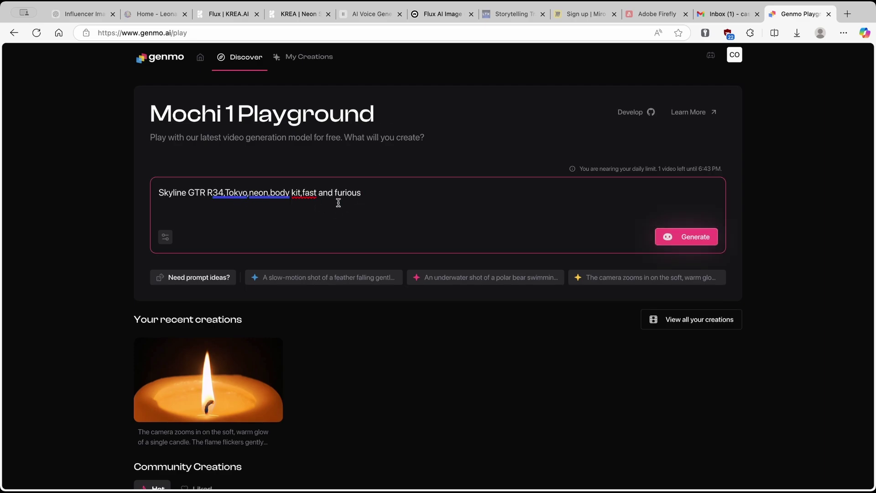
drag(423, 198, 167, 182)
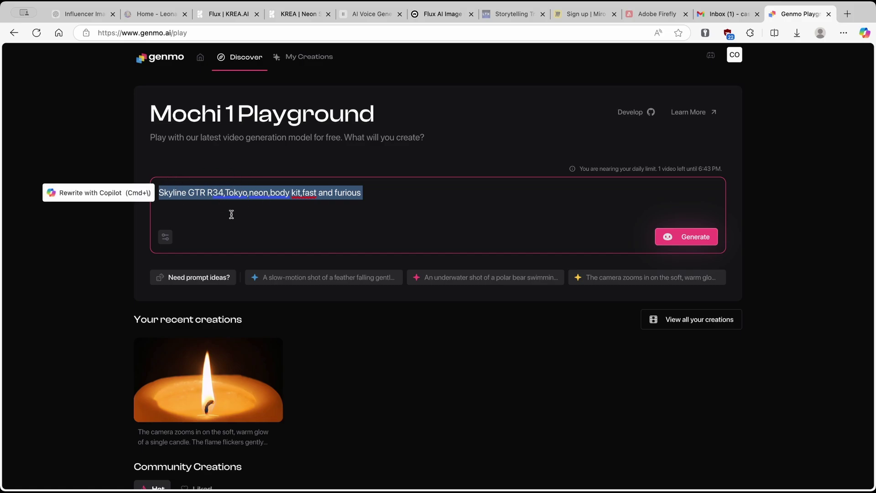
Check the Flux images made from the same prompt in KREA, and generate the Skyline video back in Genmo.
click(218, 16)
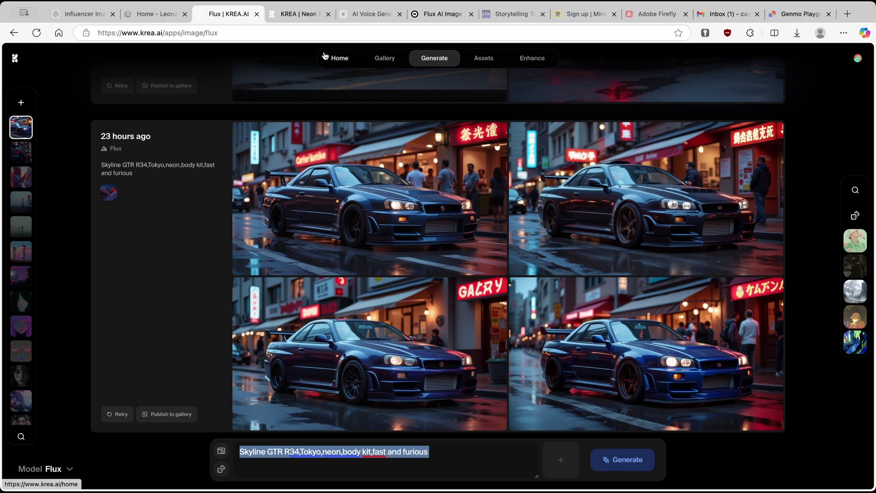
click(262, 36)
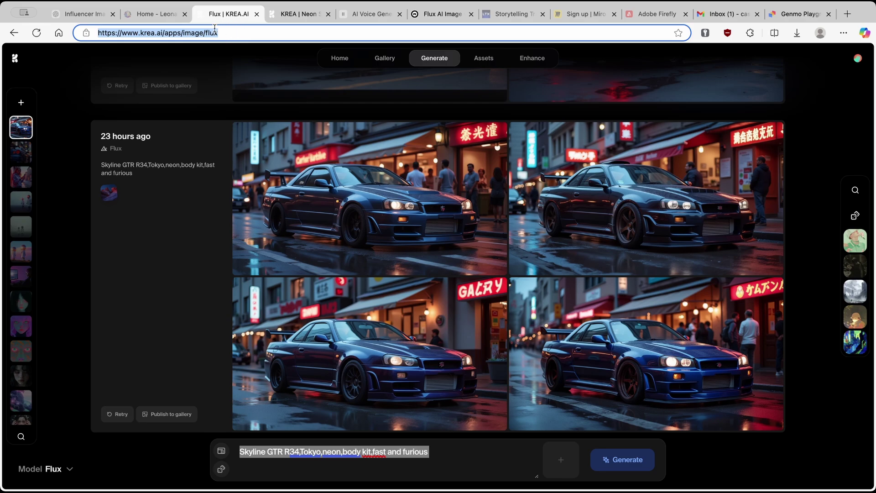
click(789, 16)
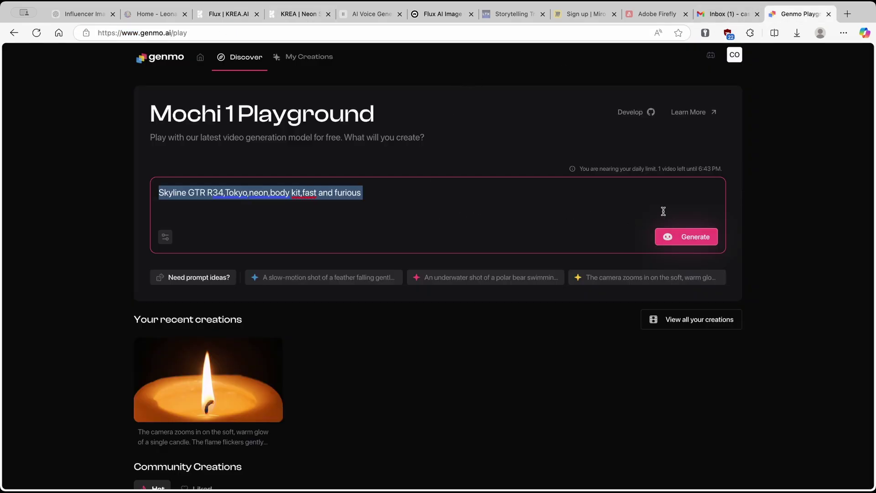
click(686, 239)
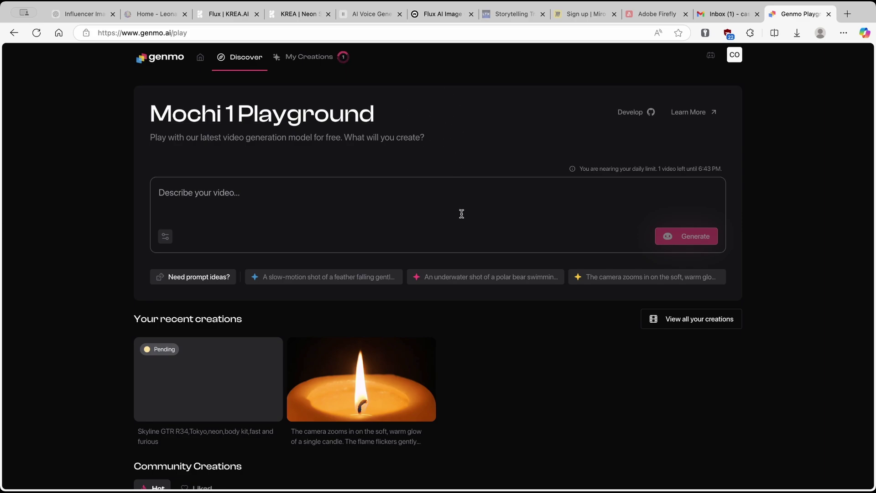
View the generated Skyline car video in Genmo and compare it with the Flux car images in KREA.
scroll(462, 214, down, 2)
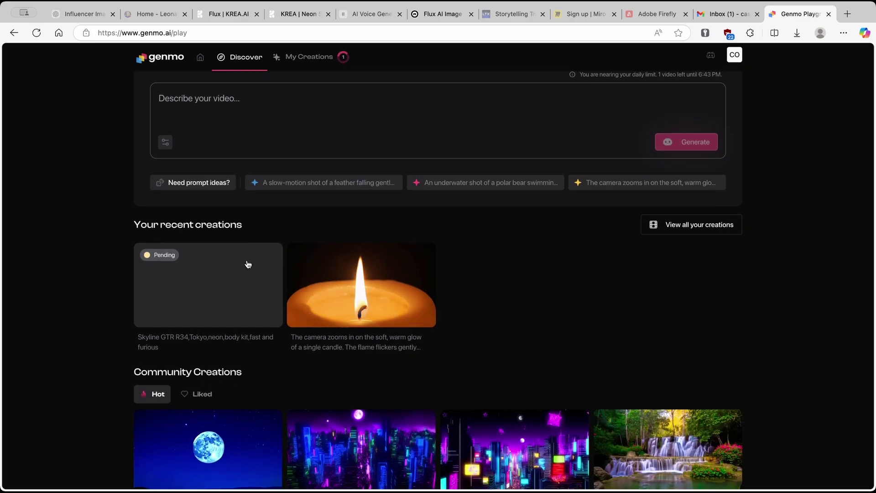
scroll(277, 221, up, 2)
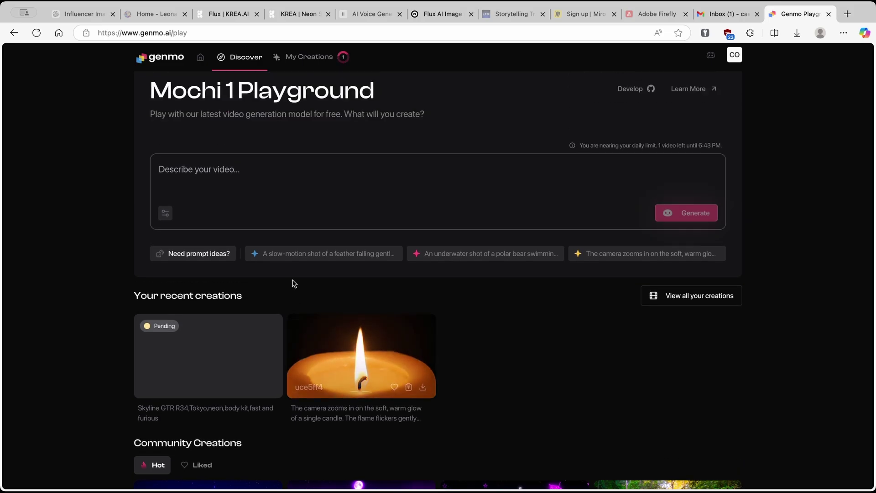
scroll(278, 212, down, 4)
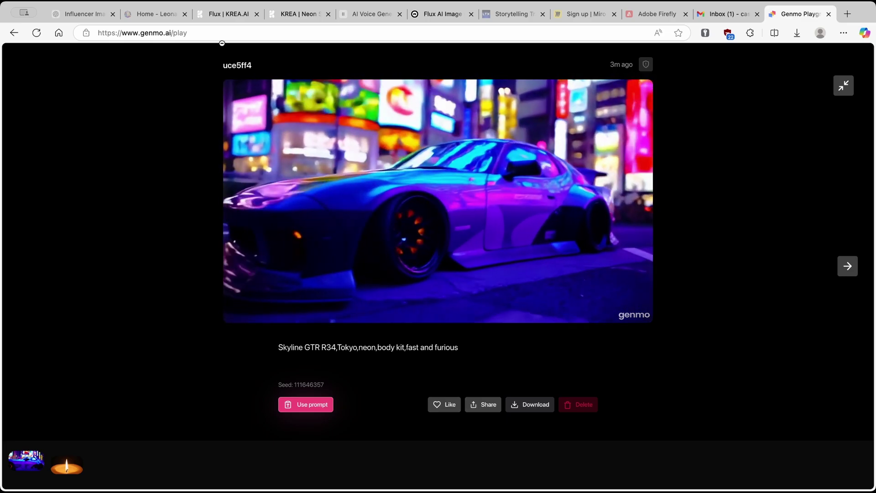
click(226, 13)
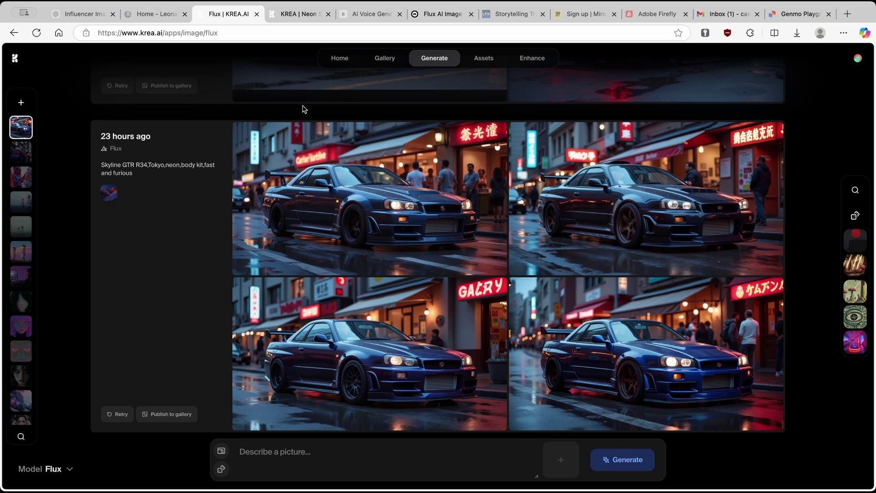
click(794, 13)
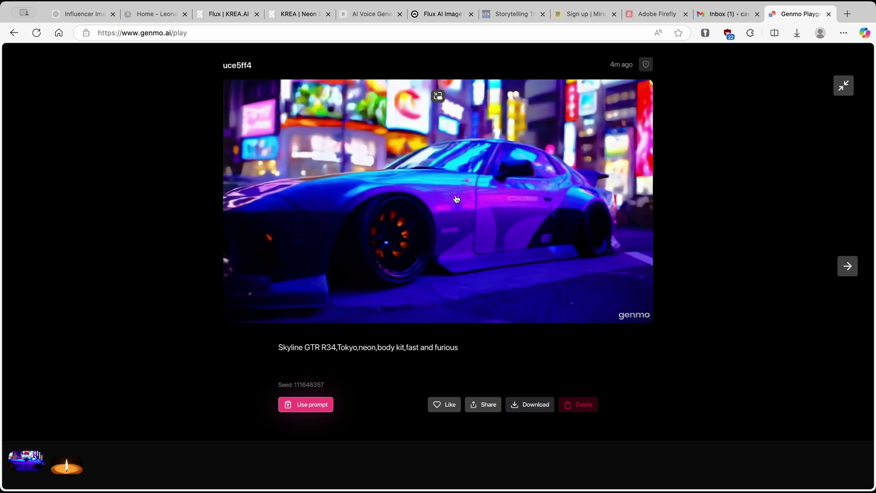
Download the Skyline car video from its enlarged view and close that view.
click(843, 92)
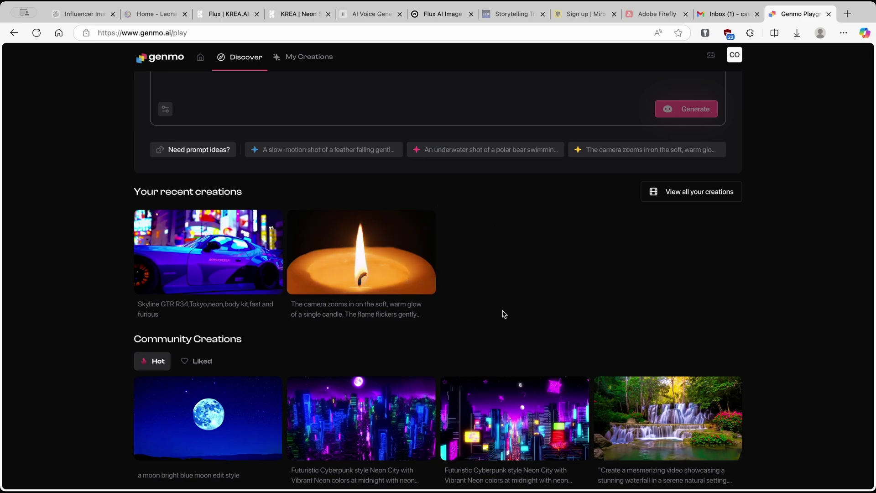
click(265, 274)
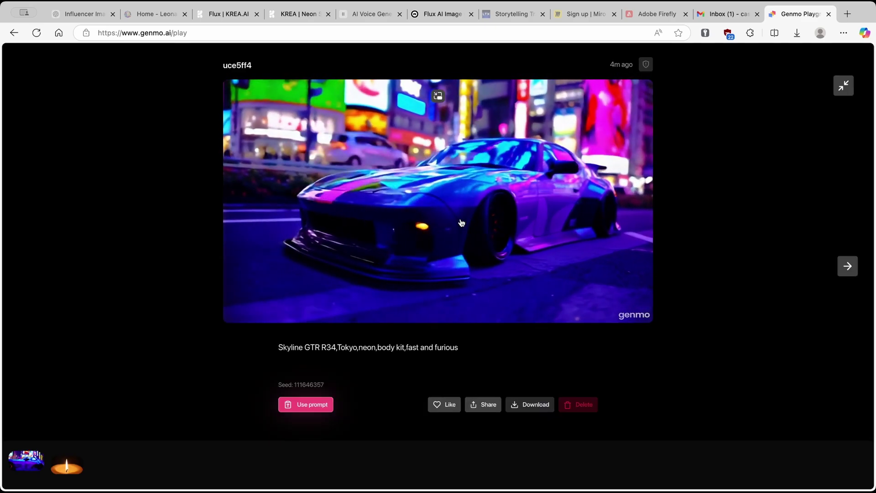
click(530, 404)
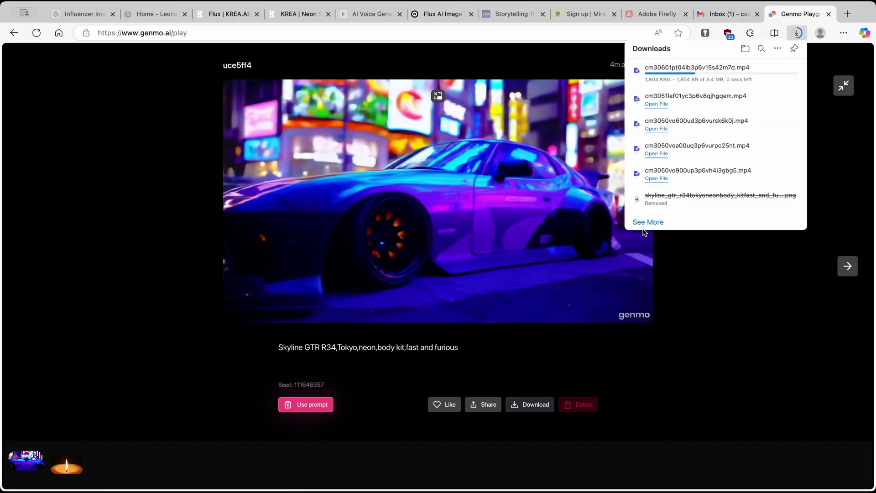
click(738, 267)
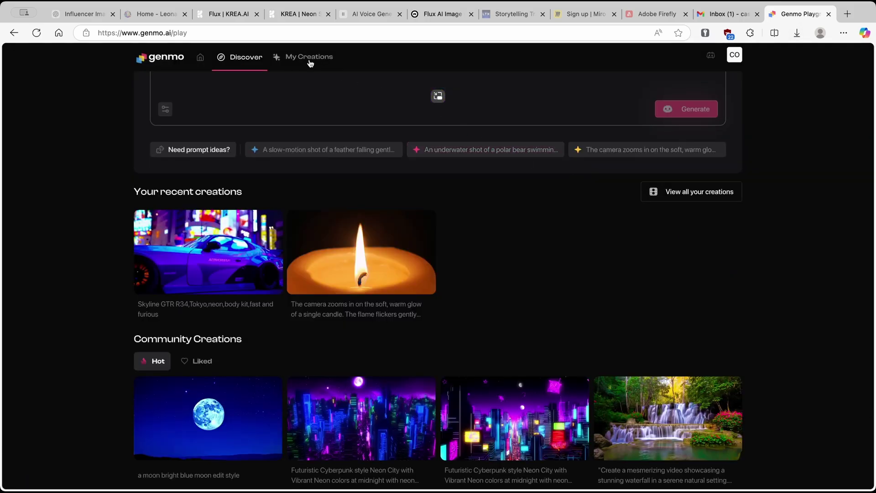
Switch to KREA and open its Enhancer for upscaling images and videos from the home page.
click(230, 15)
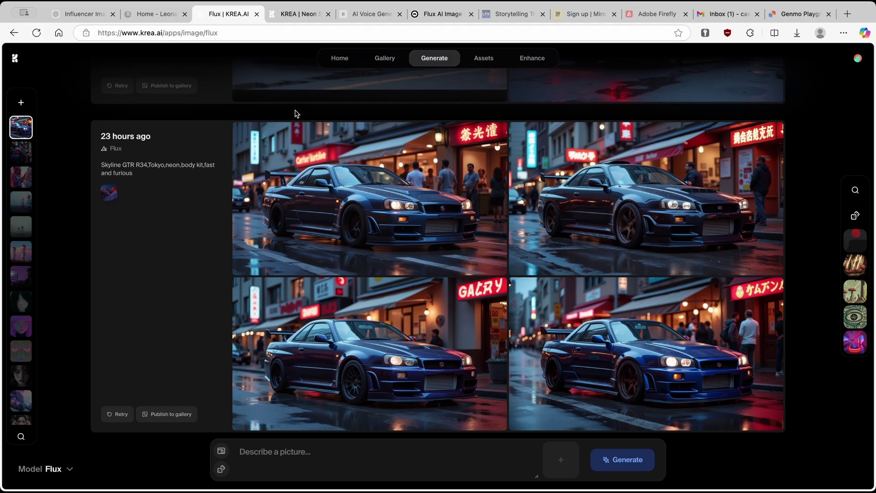
click(340, 61)
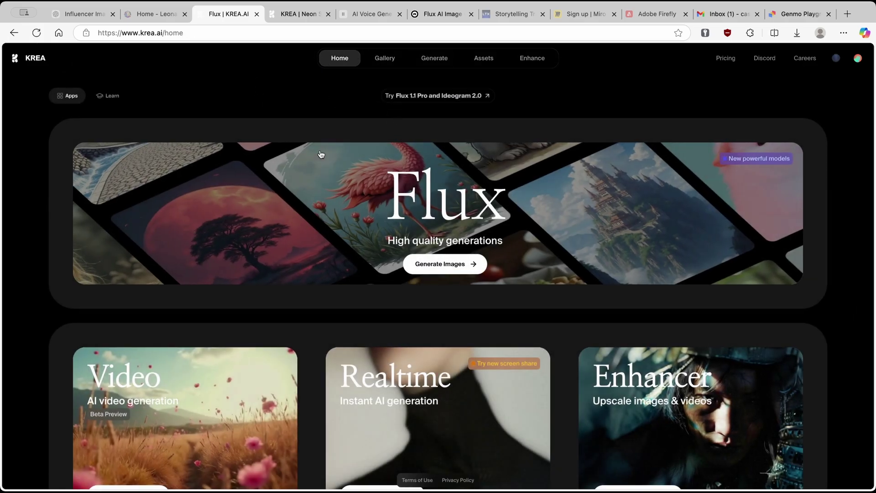
scroll(547, 274, down, 2)
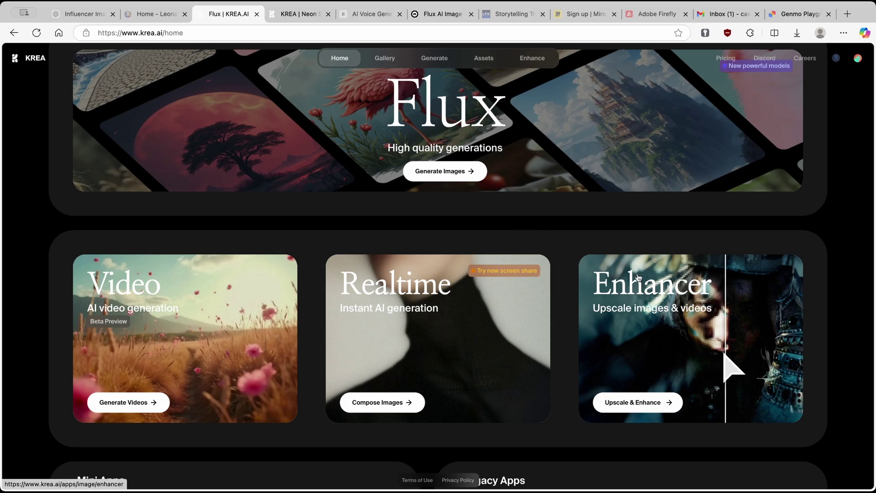
click(641, 286)
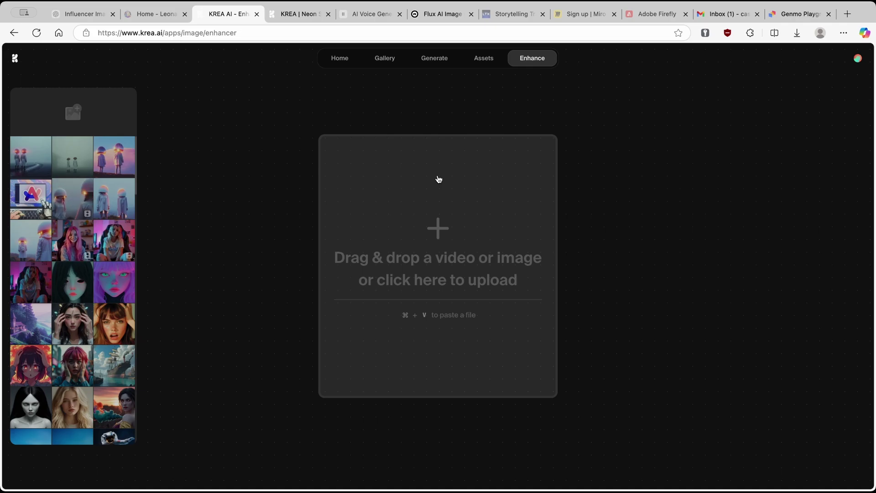
Upload the downloaded video cm30601pt04ib3p6v15s42m7d.mp4 to the enhancer.
click(444, 227)
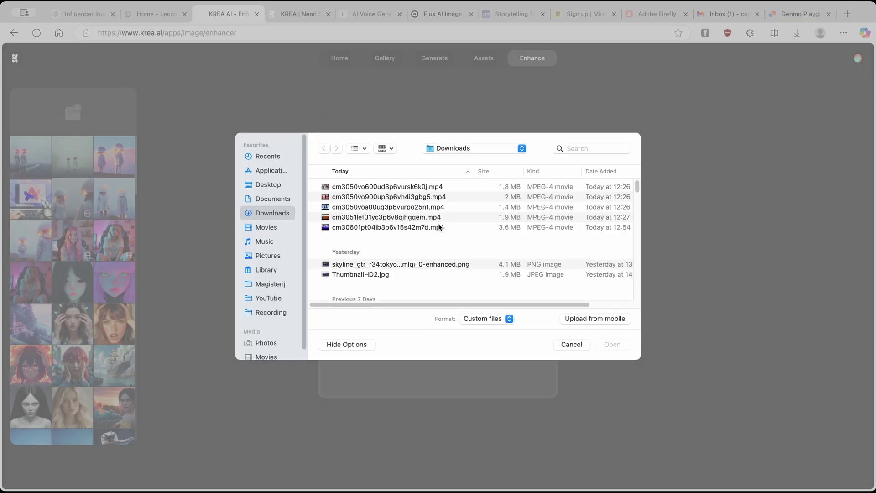
click(376, 227)
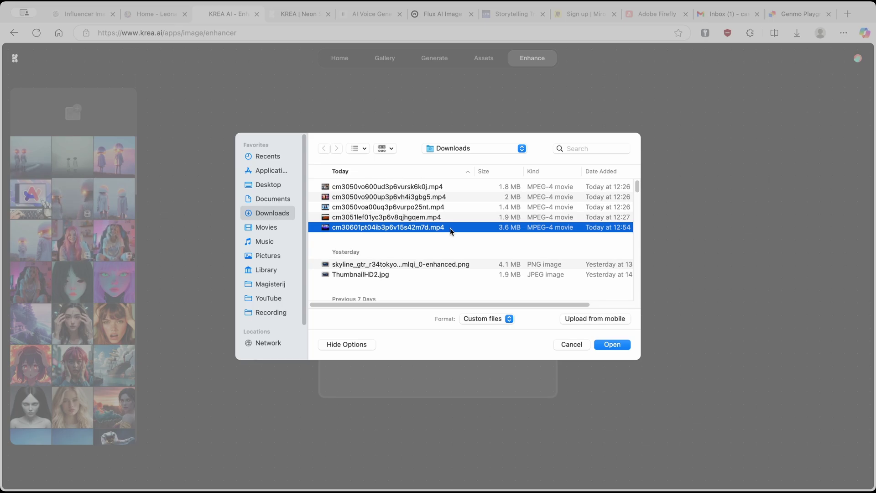
click(613, 345)
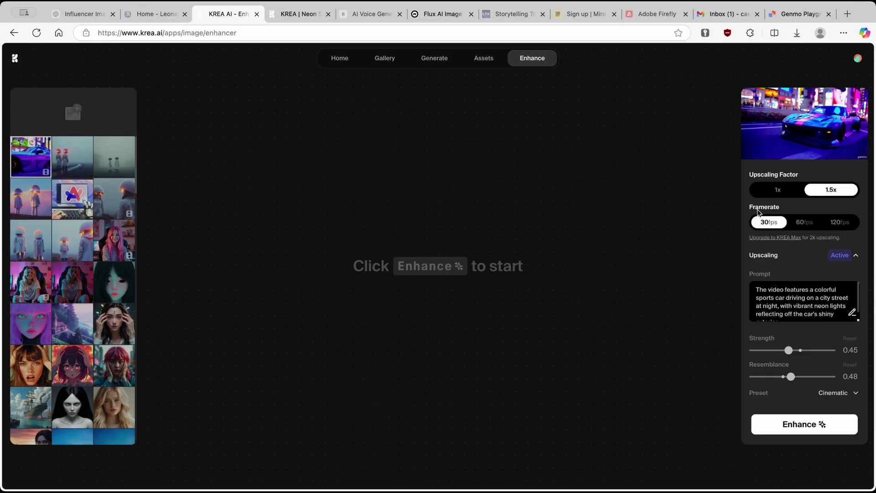
Enhance the car video with a 1x upscaling factor, 120 fps framerate and the Cinematic preset.
click(838, 224)
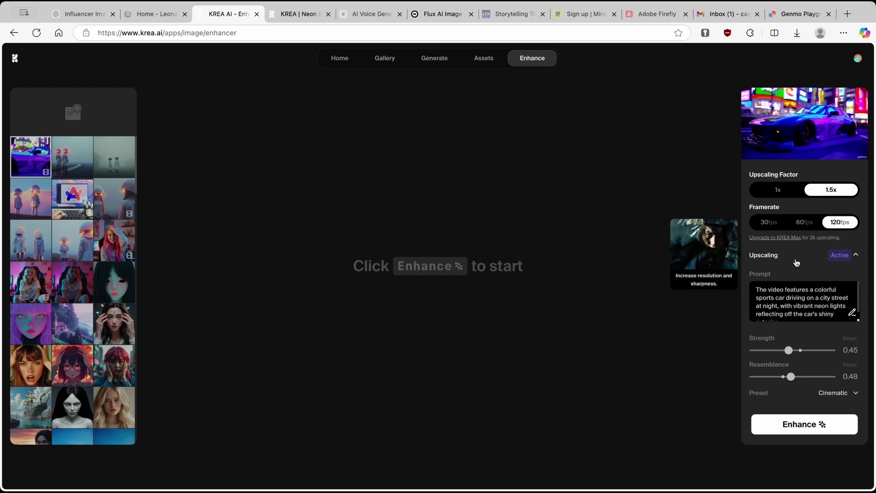
scroll(800, 260, down, 2)
scroll(803, 264, down, 1)
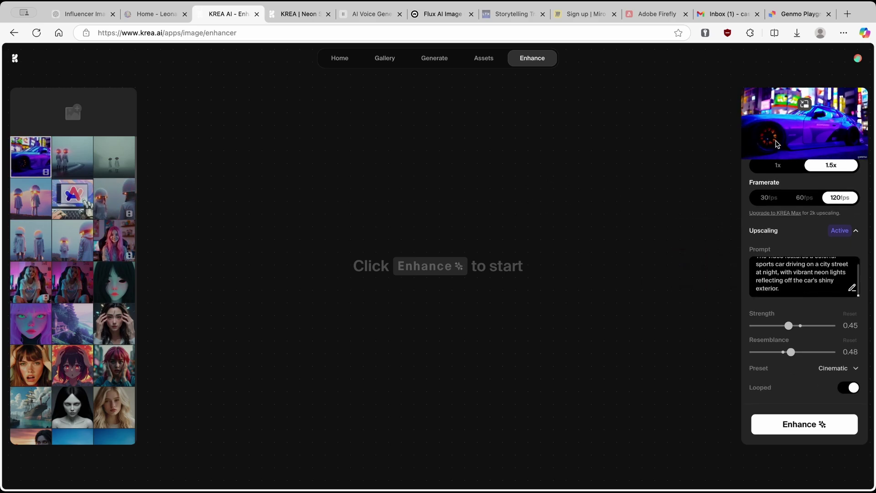
click(846, 370)
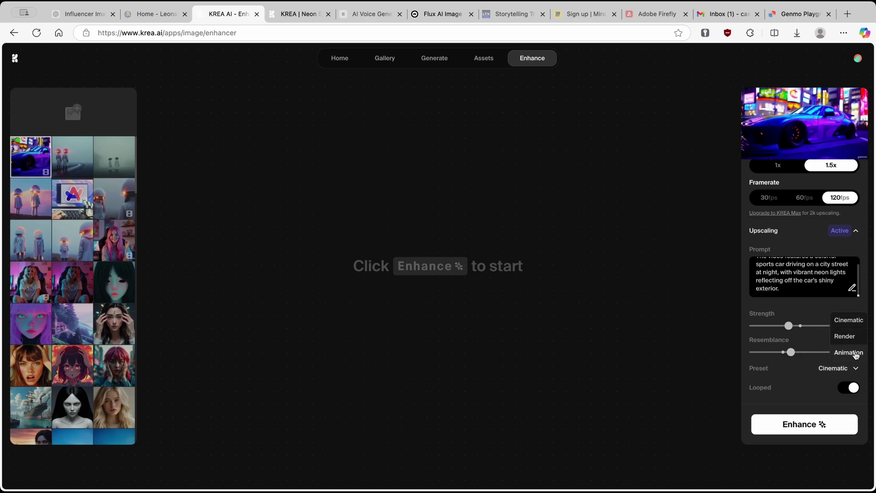
click(850, 320)
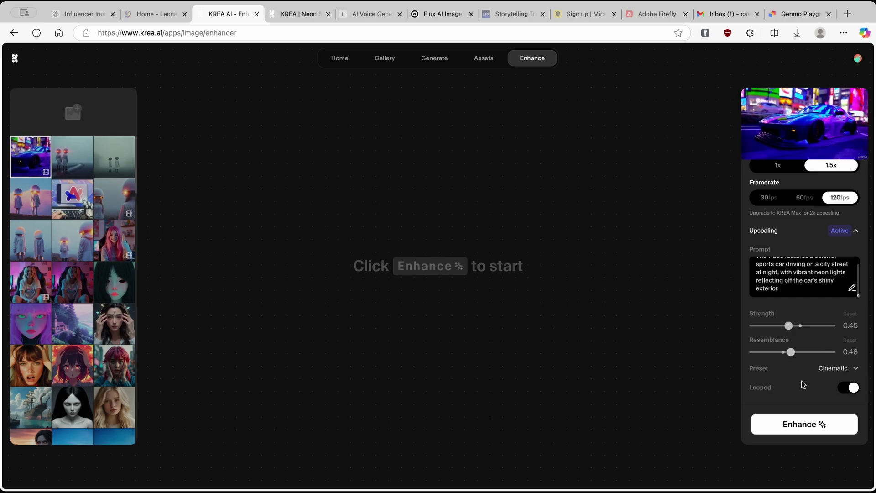
click(806, 424)
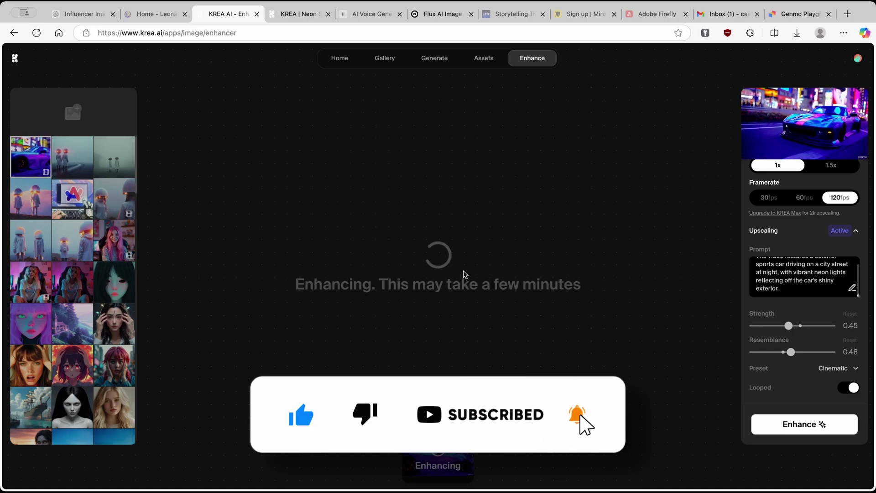
Revisit the Mochi 1 Playground title in Genmo and the Neon Skyline GTR image in KREA, and return to the enhancer.
click(798, 18)
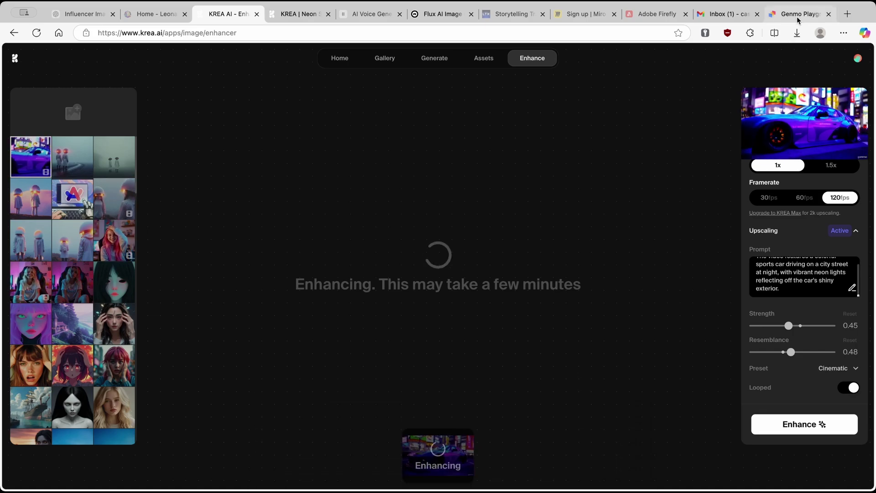
scroll(543, 197, up, 3)
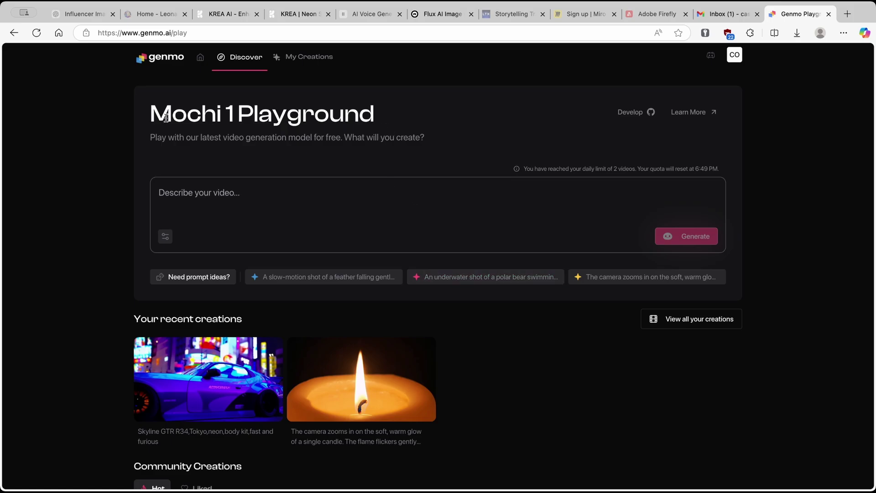
drag(154, 118, 231, 114)
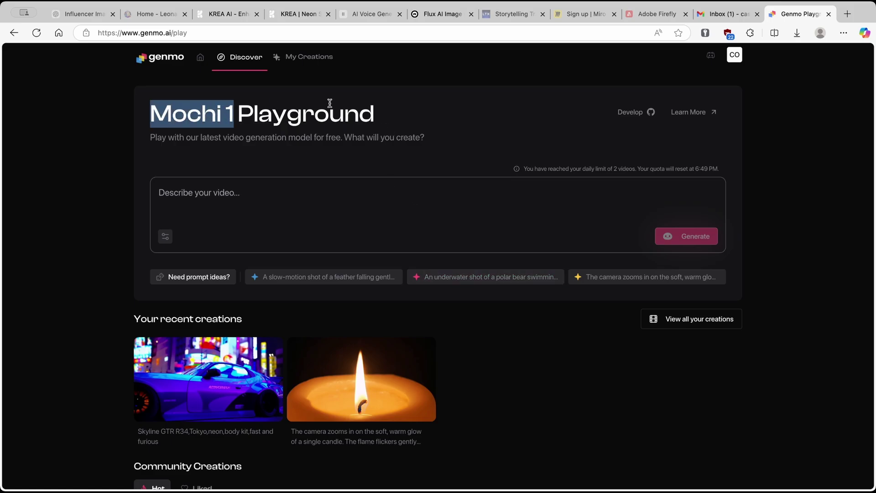
click(283, 14)
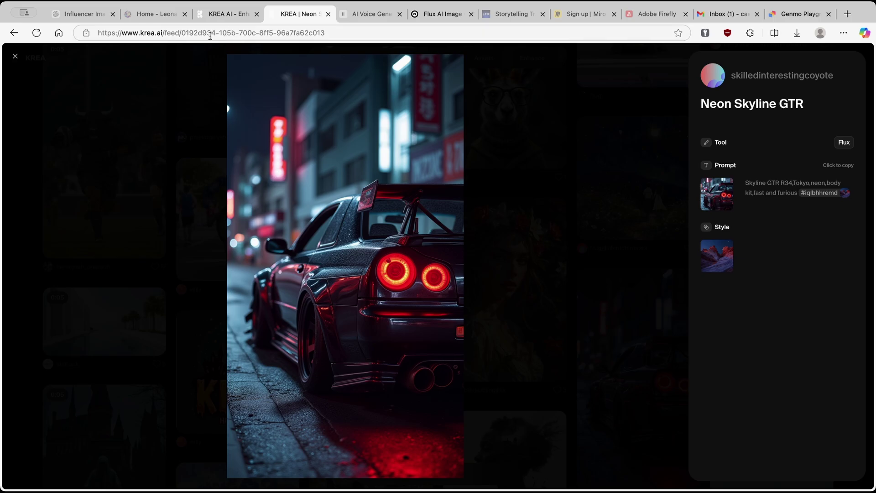
click(228, 15)
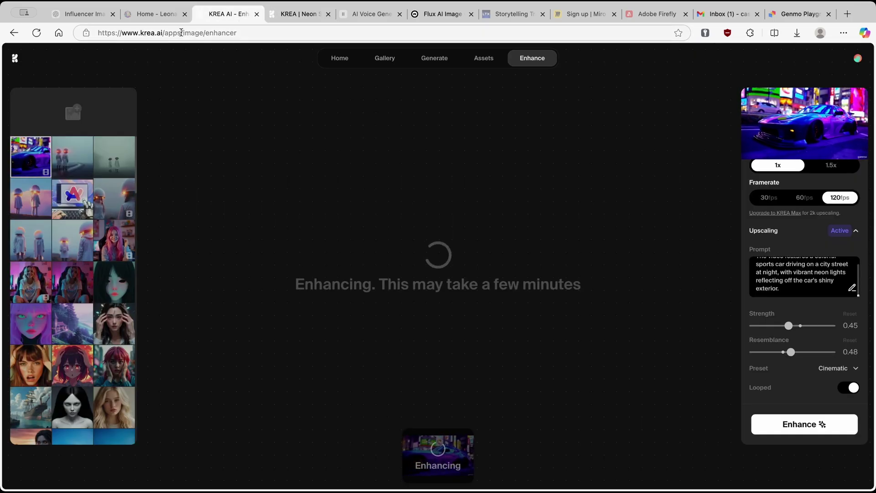